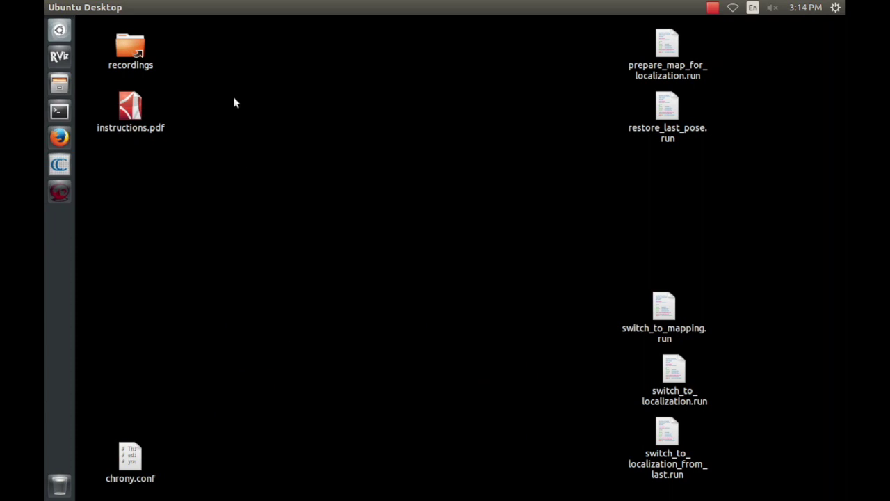
Step: Open the recordings folder on the desktop and launch CloudCompare
double_click(139, 49)
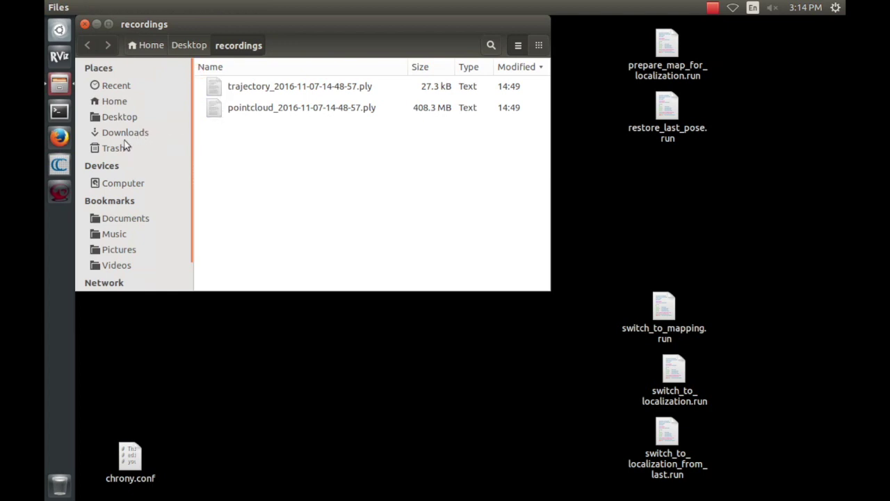
left_click(67, 164)
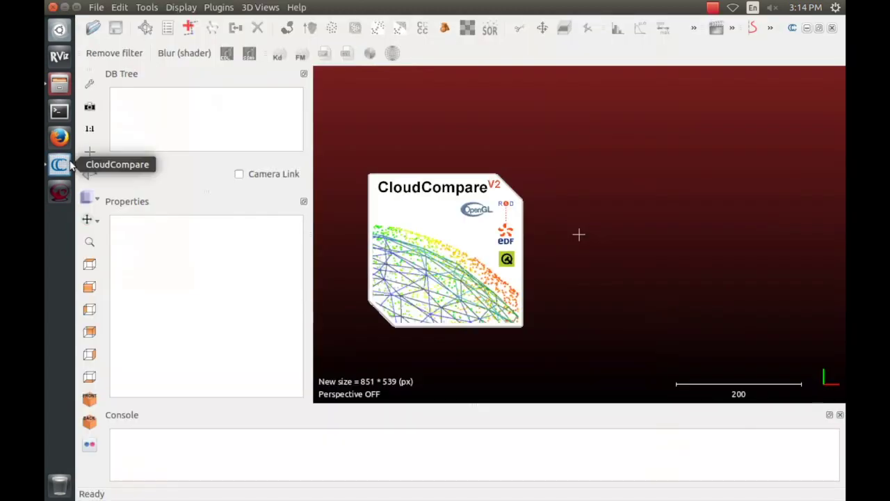
Step: Import the trajectory and pointcloud .ply files into CloudCompare, accepting the default PLY settings for both
left_click(58, 83)
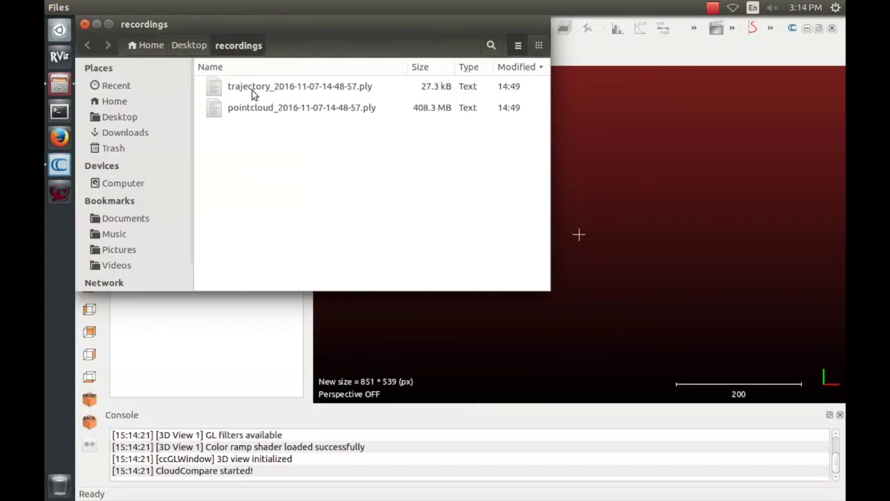
left_click(253, 91)
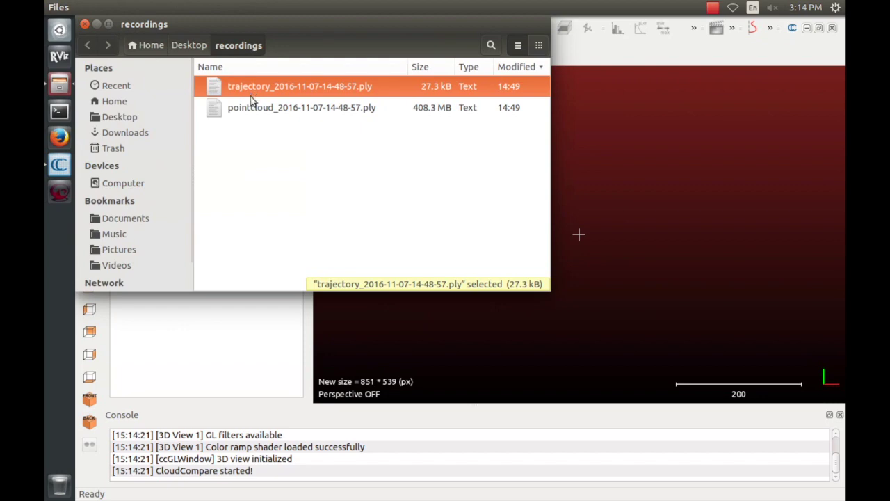
left_click(256, 108, "shift")
left_click_drag(411, 139, 660, 171)
left_click(421, 446)
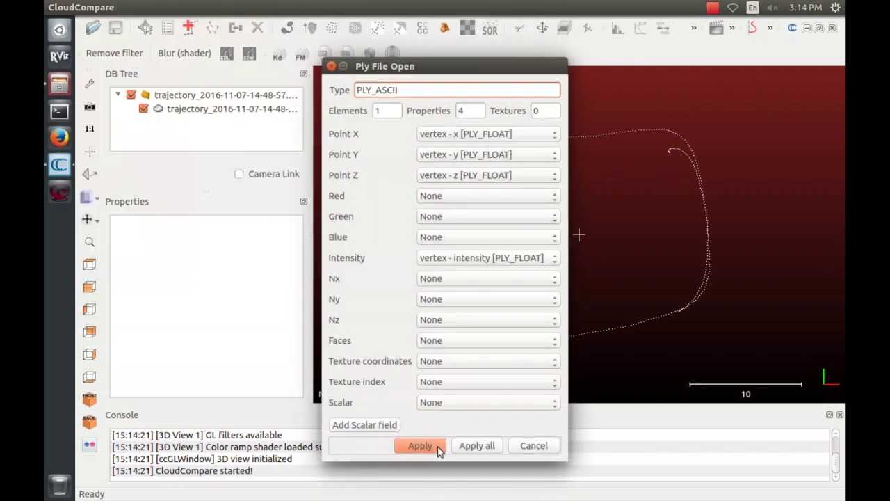
left_click(421, 446)
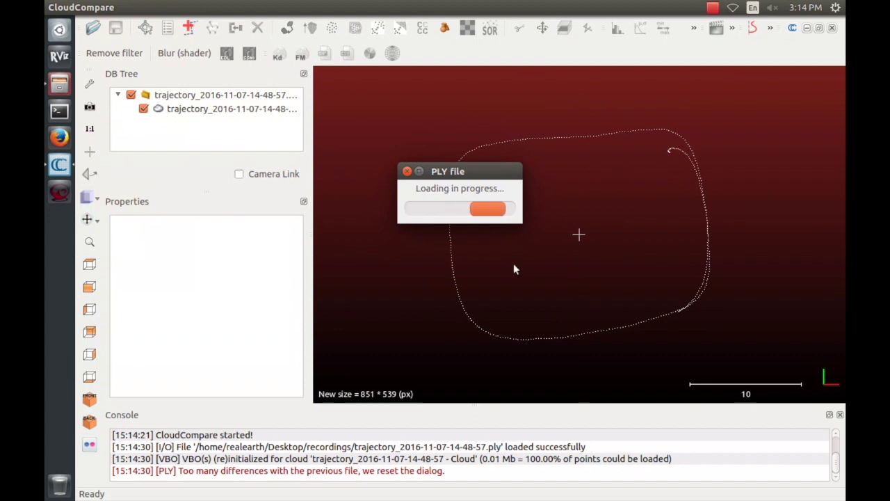
Step: Apply EyeDome lighting, zoom to a side-on close-up of the building, then hide its point cloud
left_click(227, 55)
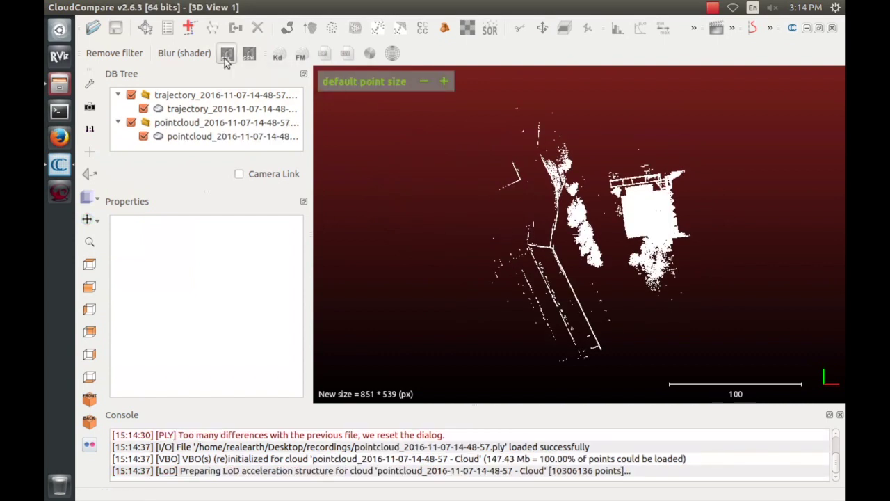
left_click_drag(575, 259, 591, 237)
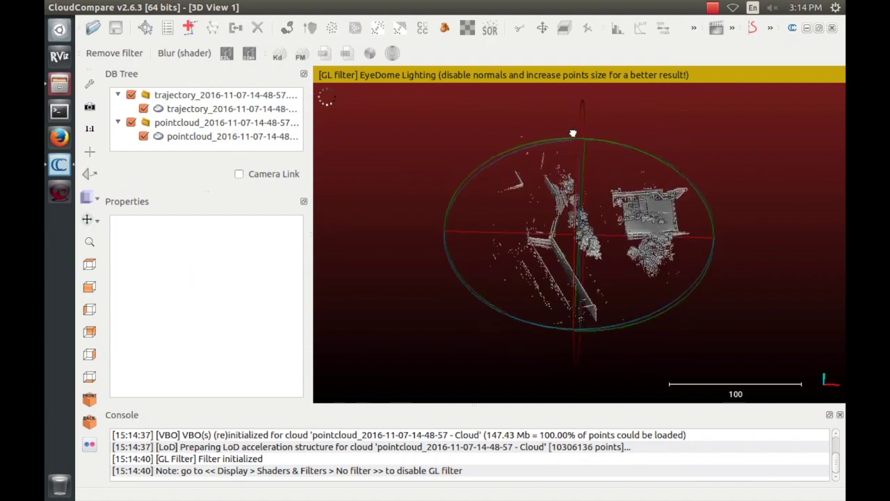
scroll(667, 247, "up", 5)
right_click_drag(674, 247, 502, 273)
scroll(502, 273, "up", 3)
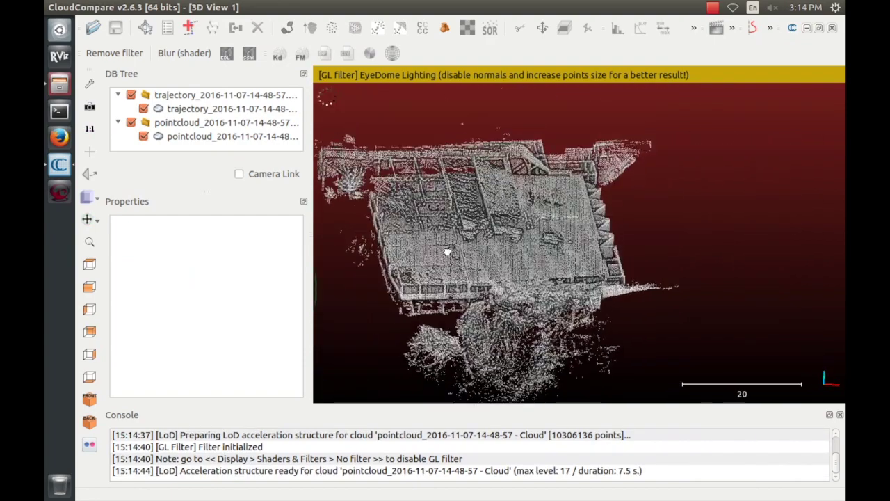
left_click_drag(447, 252, 410, 220)
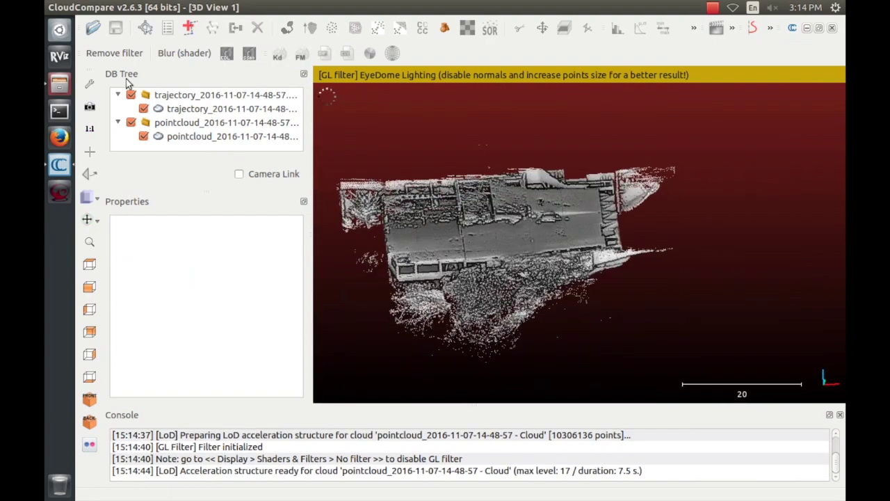
left_click(144, 137)
Step: Add the trajectory's point indexes as a scalar field
left_click(143, 108)
left_click(171, 110)
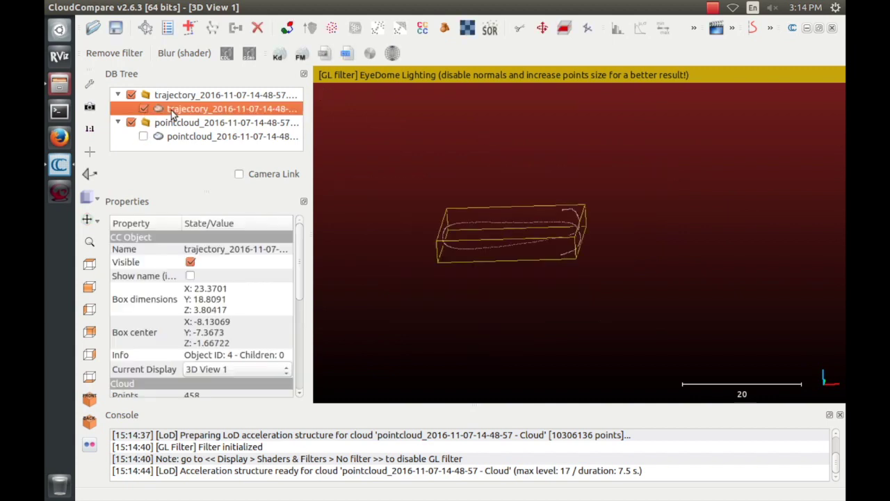
left_click(120, 7)
mouse_move(193, 99)
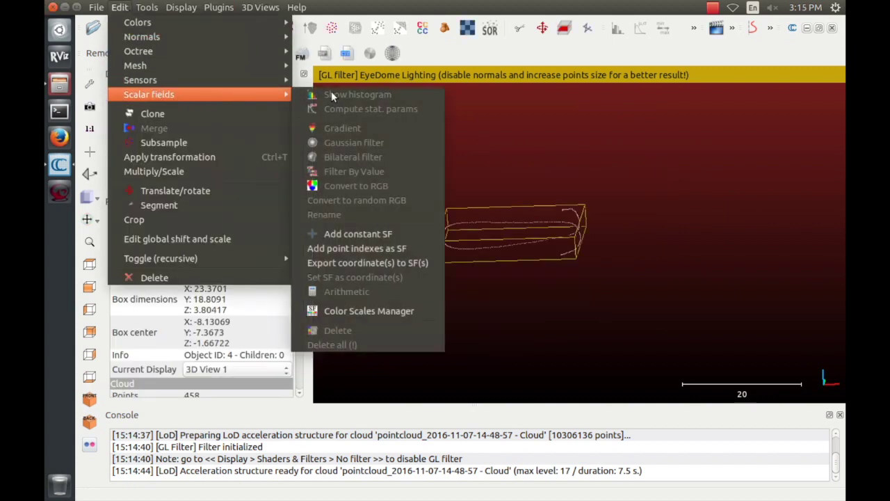
left_click(365, 250)
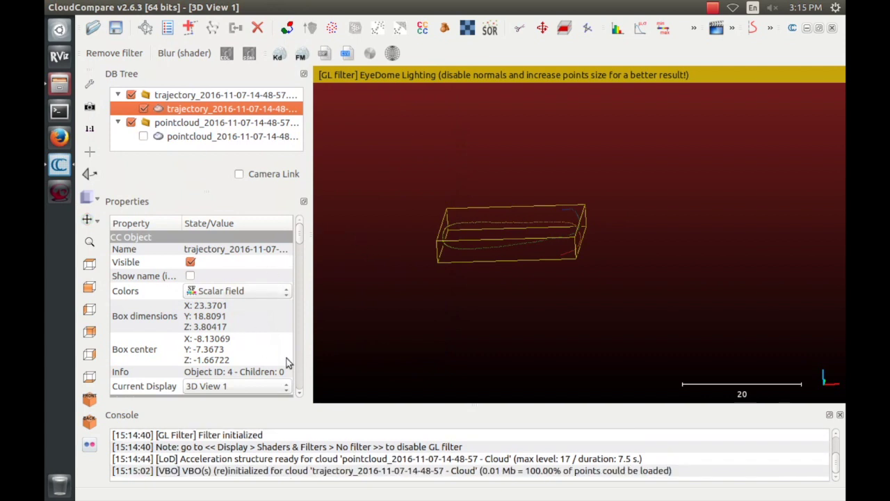
Step: Set the trajectory point size to 3 and show and select the building point cloud again
left_click_drag(300, 230, 300, 264)
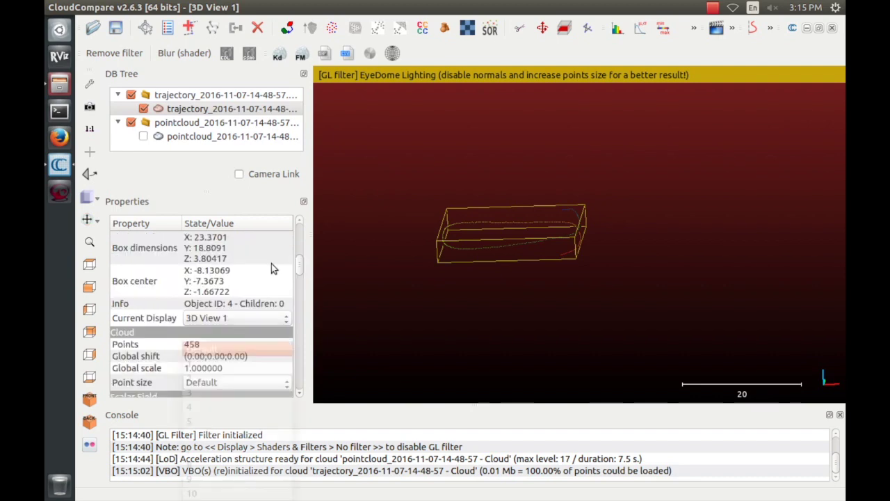
left_click(236, 381)
left_click(221, 394)
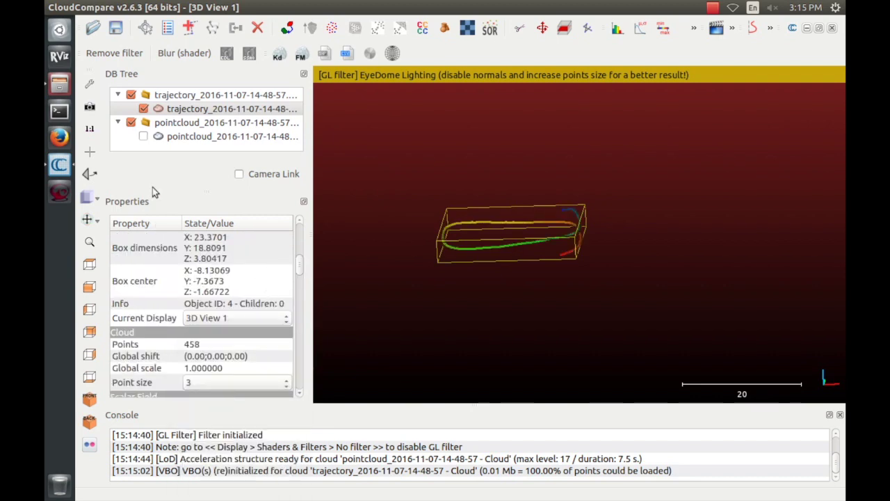
left_click(143, 137)
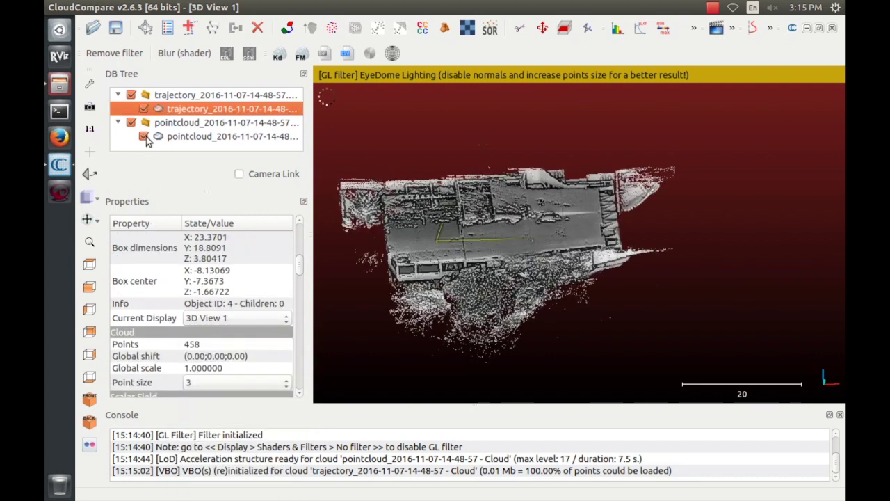
left_click(193, 138)
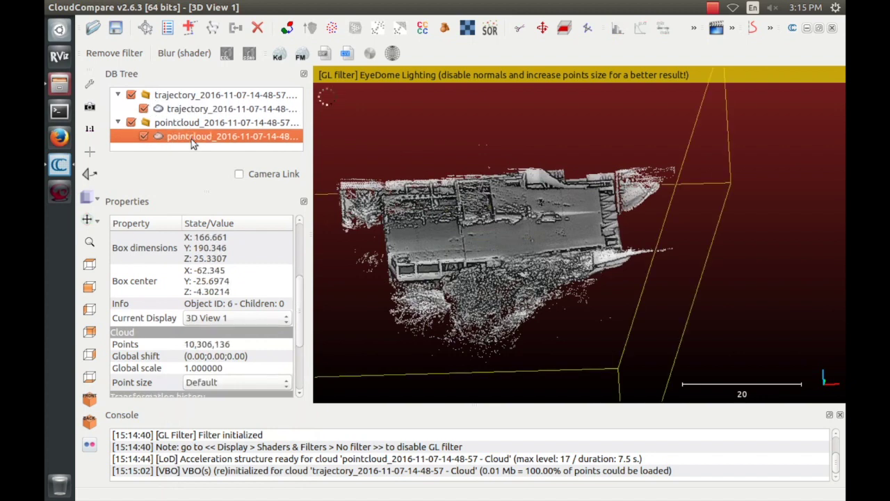
Step: Lower the section box top to a 15.35 Z-thick slice and export it as 'Cloud.section'
left_click(563, 29)
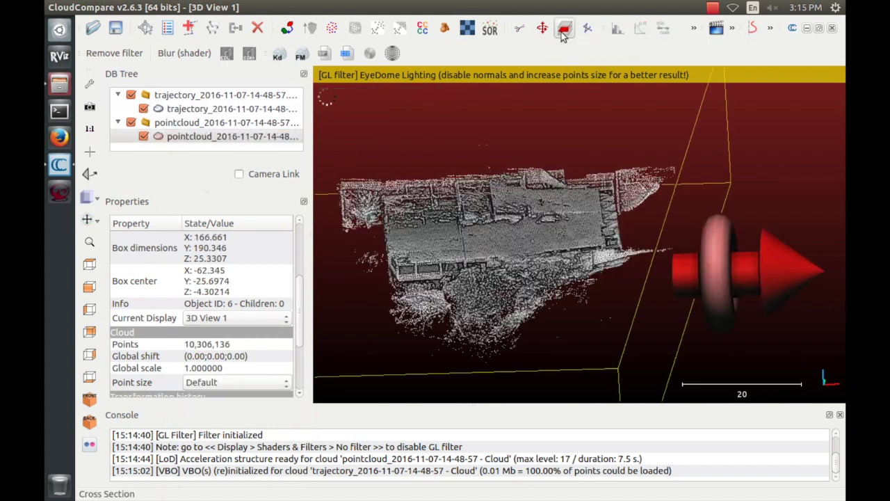
scroll(531, 172, "up", 2)
scroll(530, 172, "down", 4)
scroll(530, 179, "down", 1)
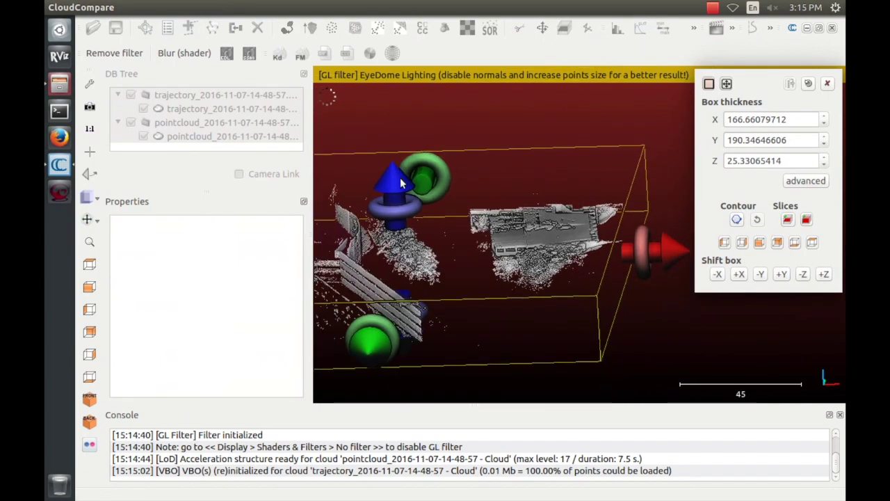
left_click_drag(400, 178, 414, 211)
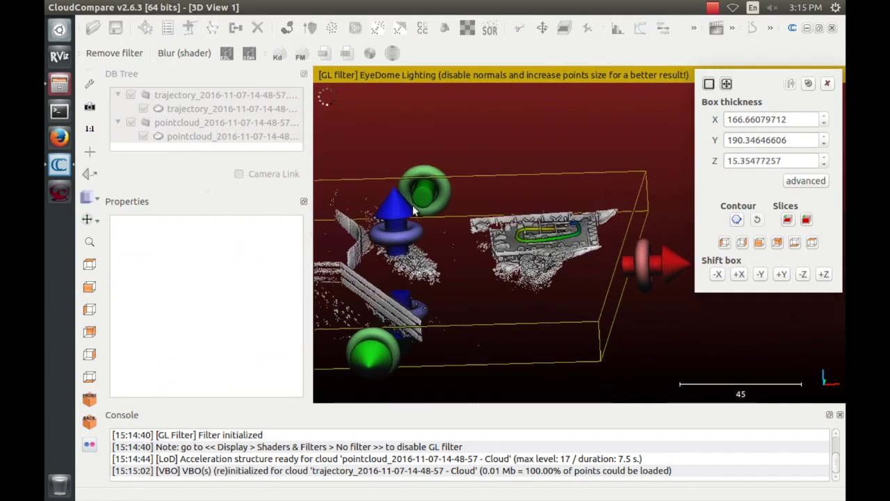
left_click(787, 220)
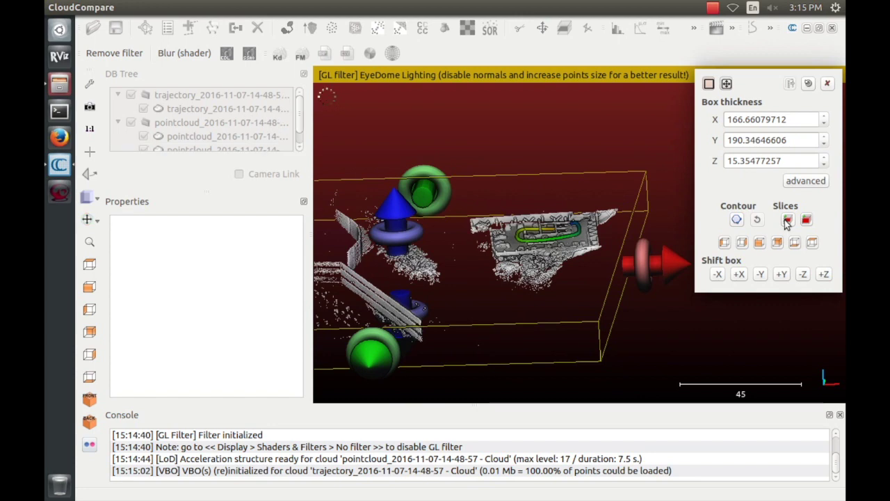
left_click(827, 85)
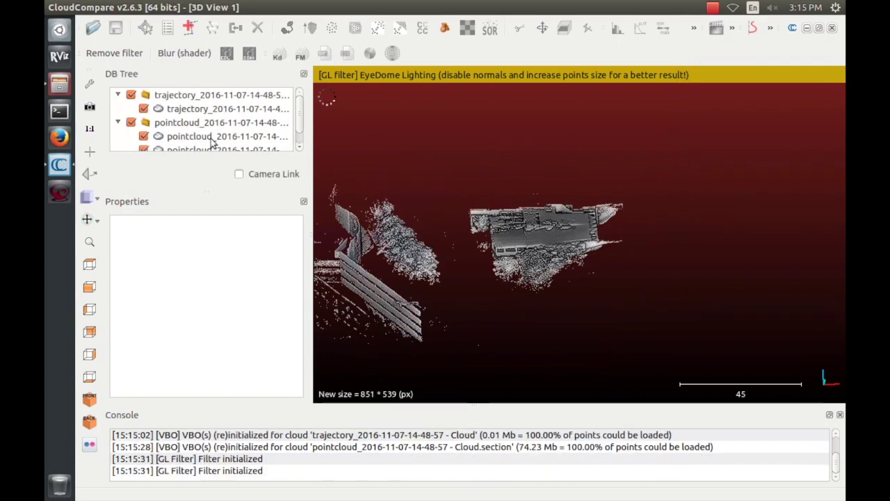
left_click(143, 137)
scroll(523, 229, "up", 10)
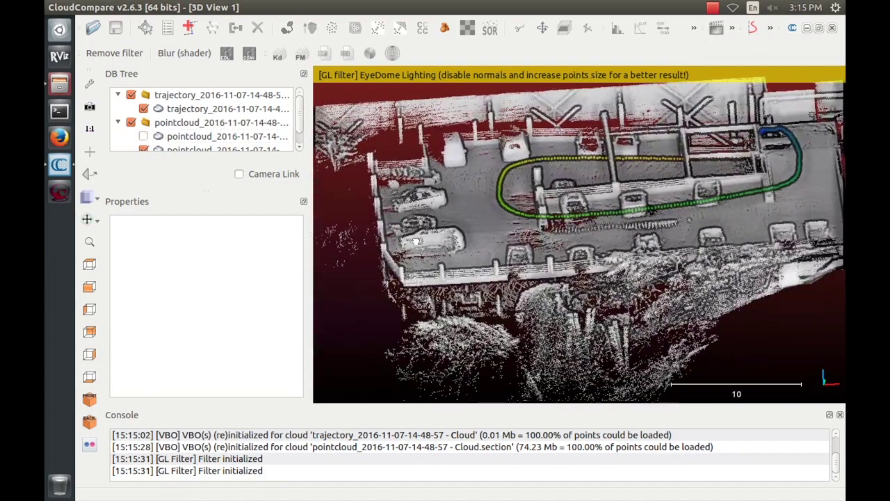
left_click_drag(415, 242, 495, 301)
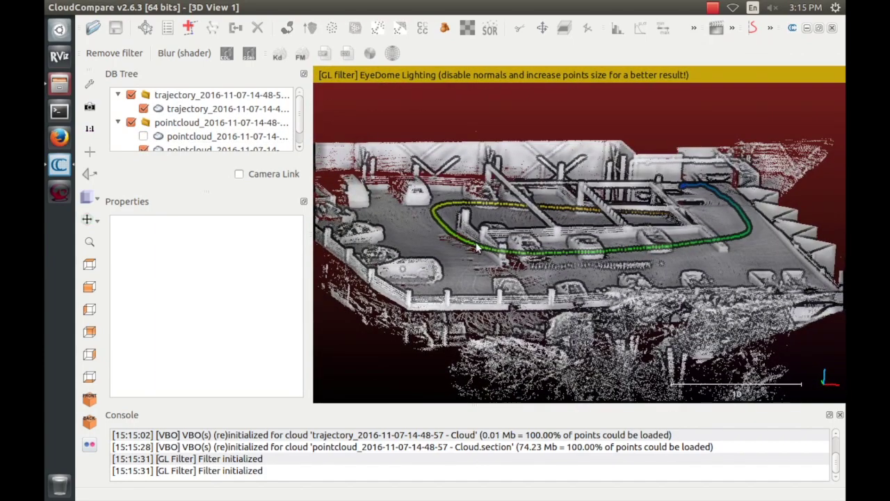
scroll(476, 245, "down", 3)
left_click_drag(475, 243, 424, 244)
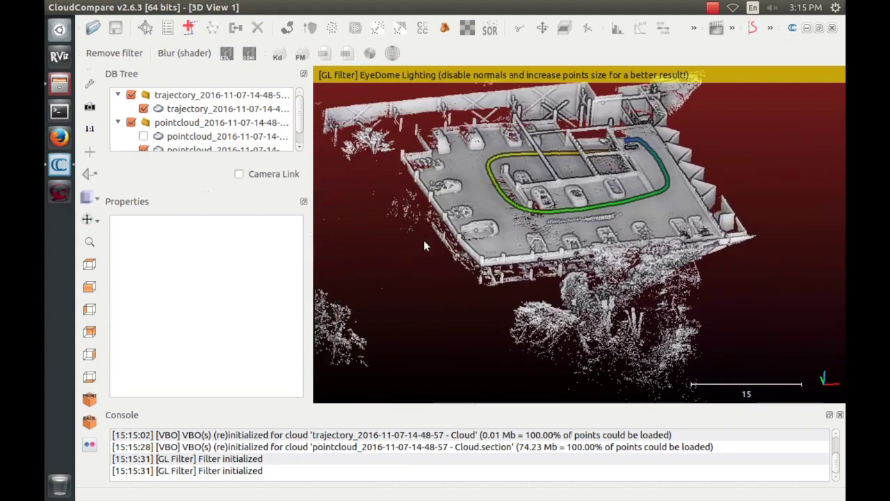
left_click(144, 136)
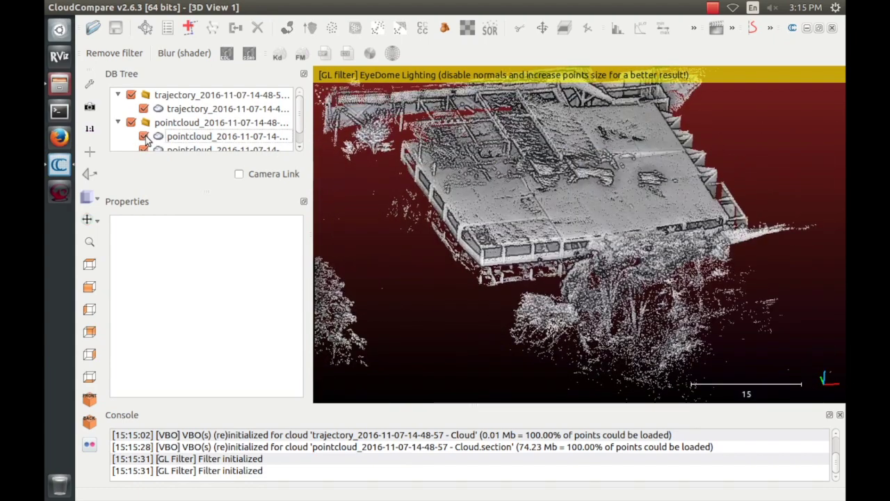
scroll(447, 209, "down", 5)
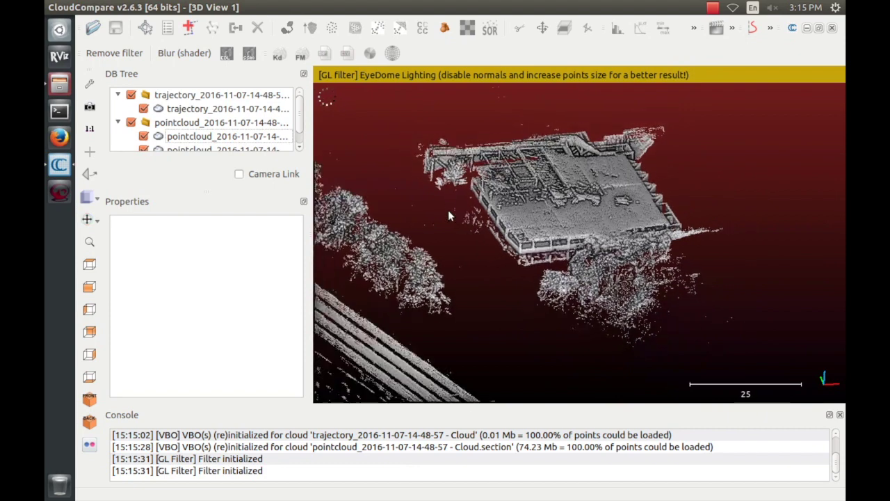
left_click(222, 136)
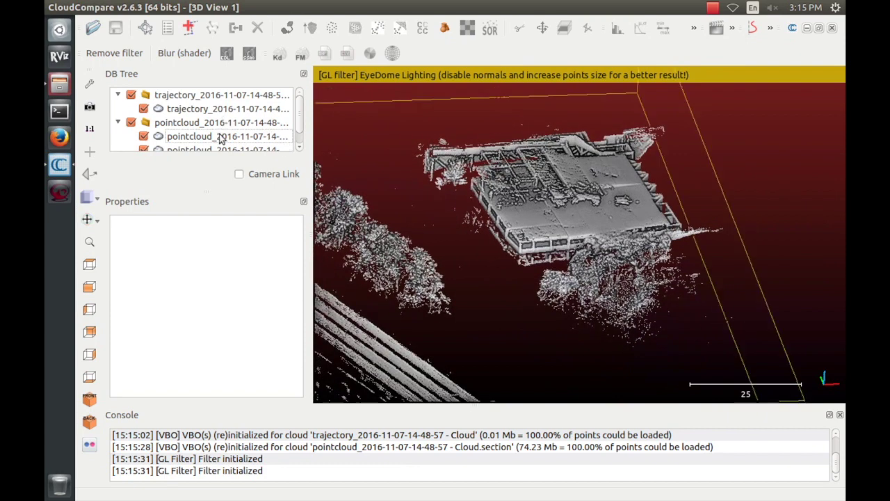
Step: Begin saving the selected cloud as a LAS cloud, then cancel the Save dialog
left_click(92, 8)
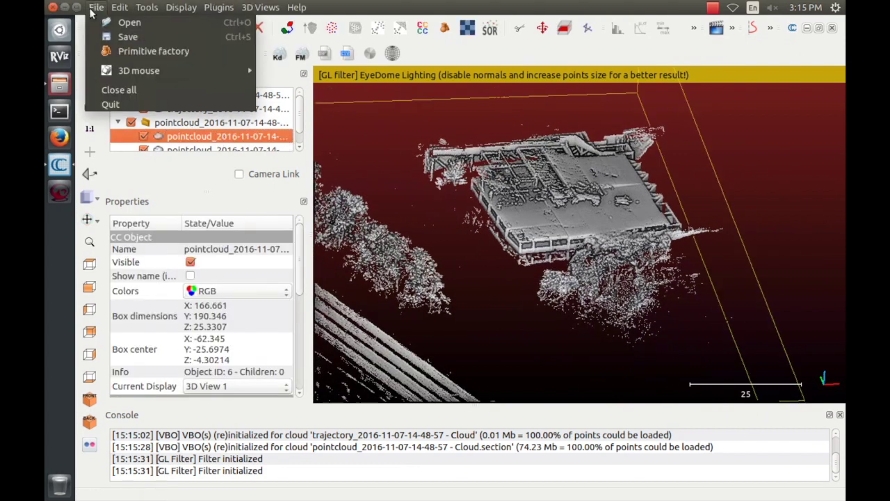
left_click(110, 36)
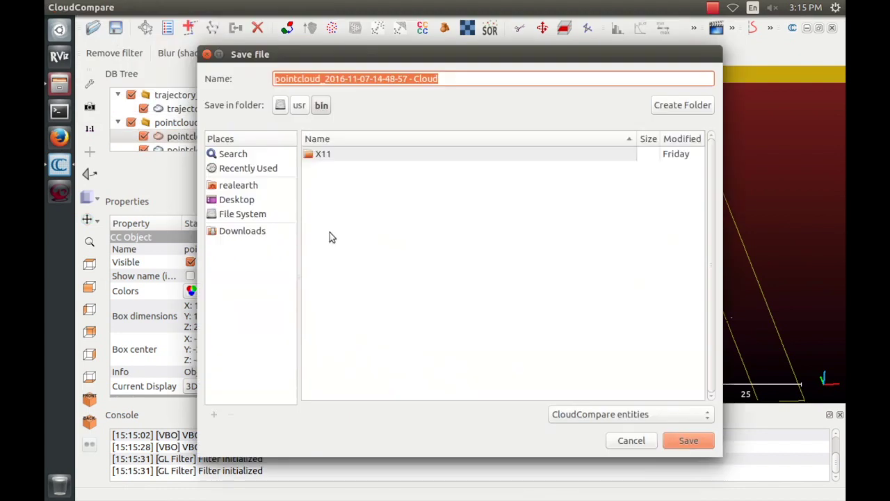
left_click(642, 414)
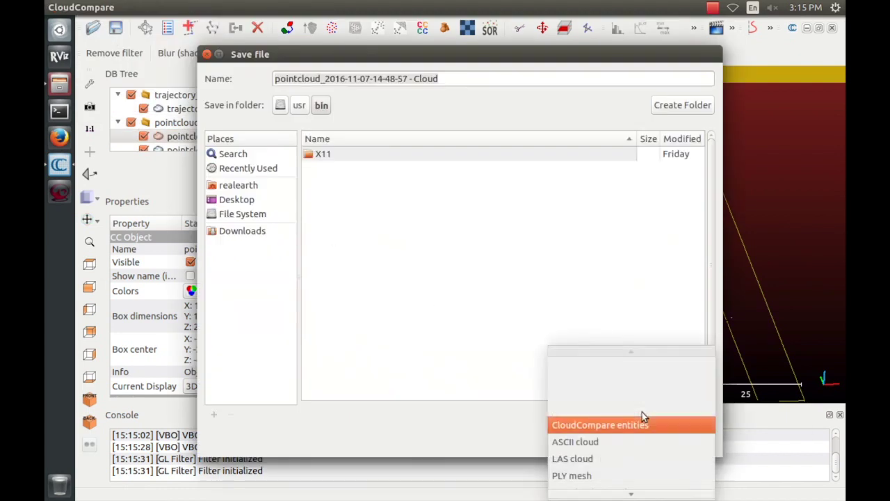
left_click(626, 456)
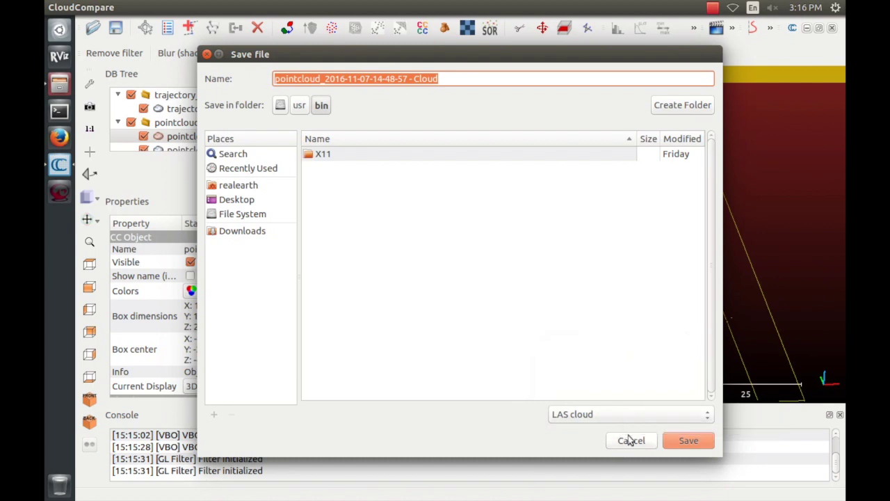
left_click(631, 442)
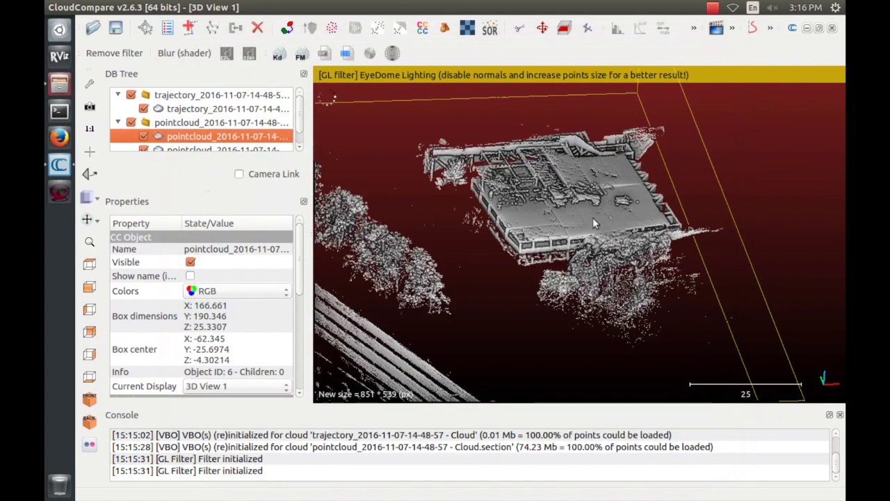
Step: Close the CloudCompare window and confirm the 'Are you sure you want to quit?' prompt
mouse_move(114, 4)
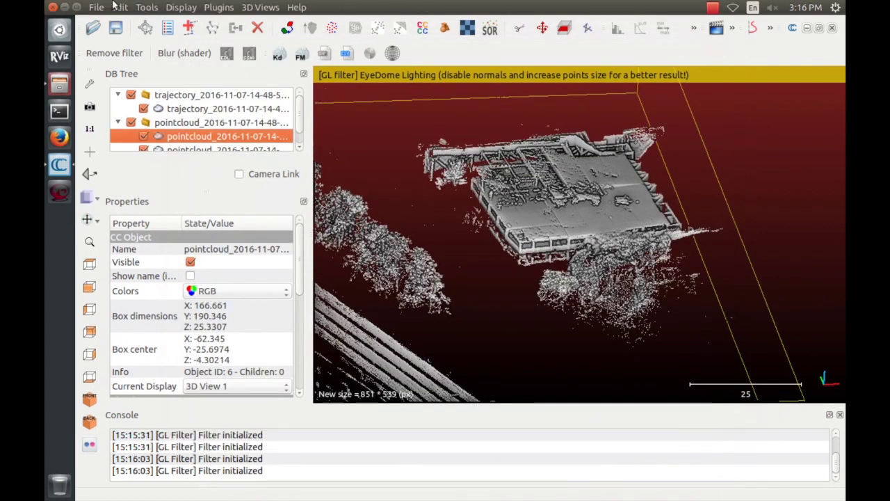
left_click(53, 7)
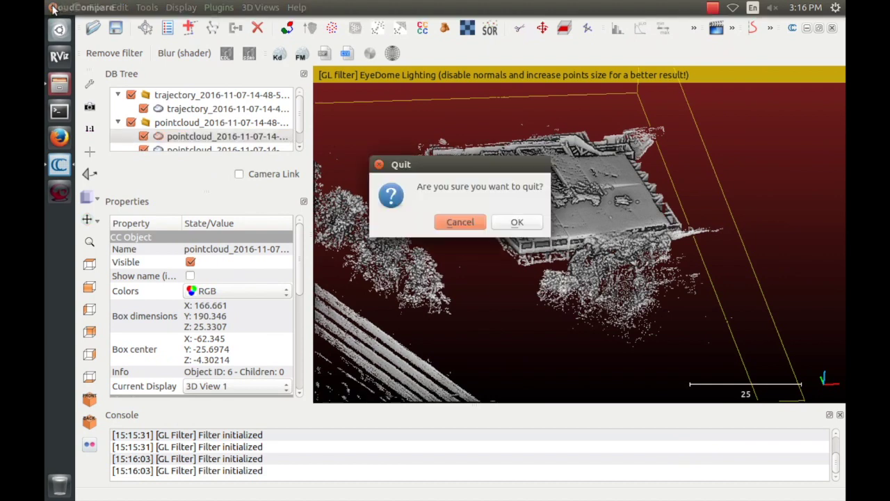
left_click(517, 222)
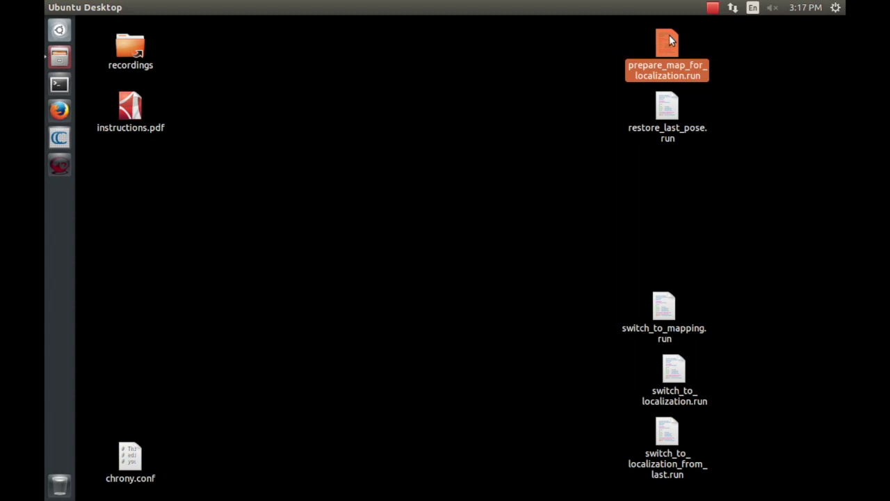
Step: Run prepare_map_for_localization.run in a terminal, then launch switch_to_localization.run
double_click(669, 38)
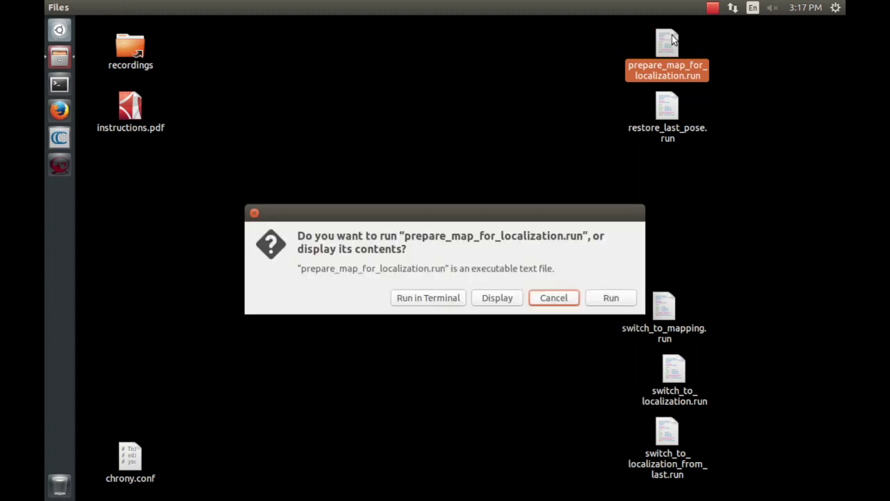
left_click(427, 297)
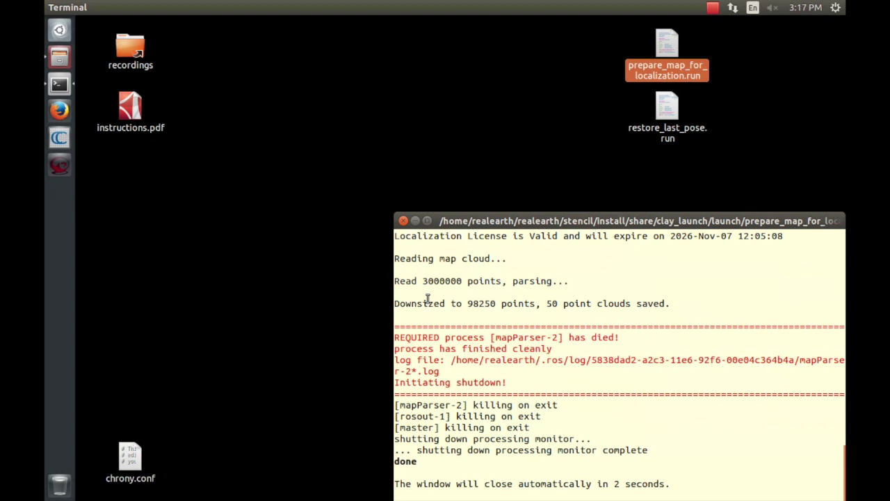
left_click(671, 372)
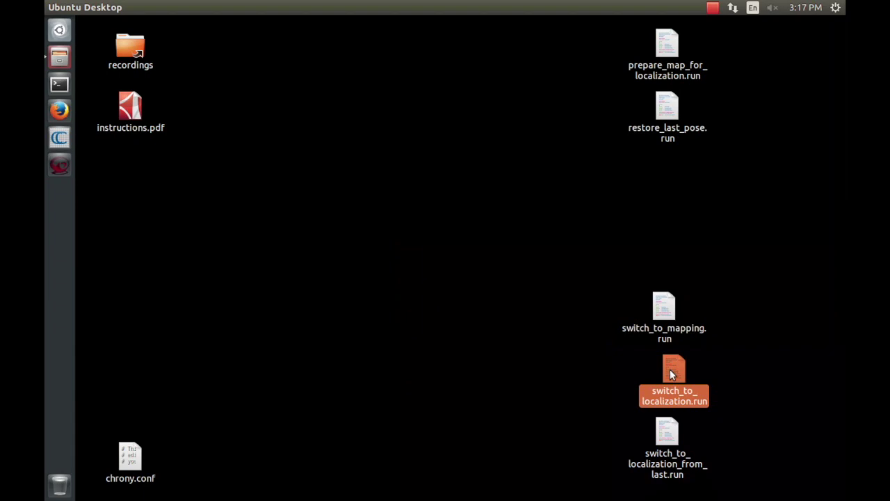
key("Return")
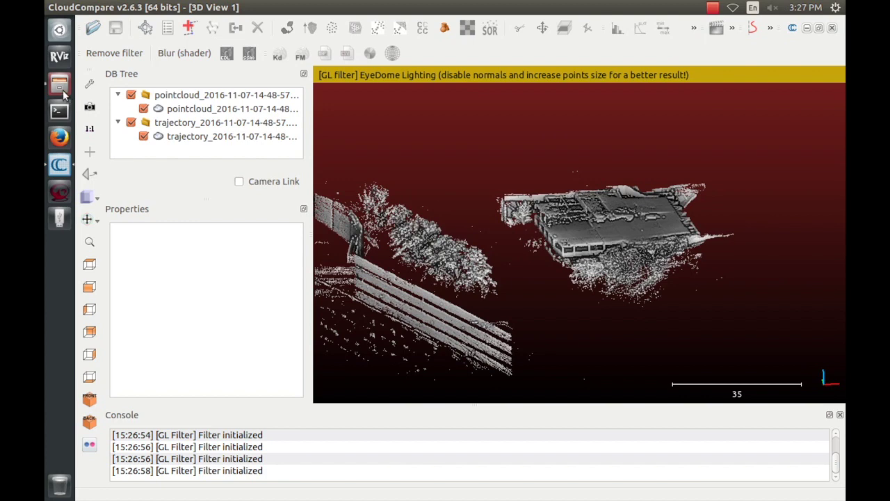
Step: Import the 14-59-44 scan's trajectory and pointcloud .ply files, applying both imports
left_click(61, 86)
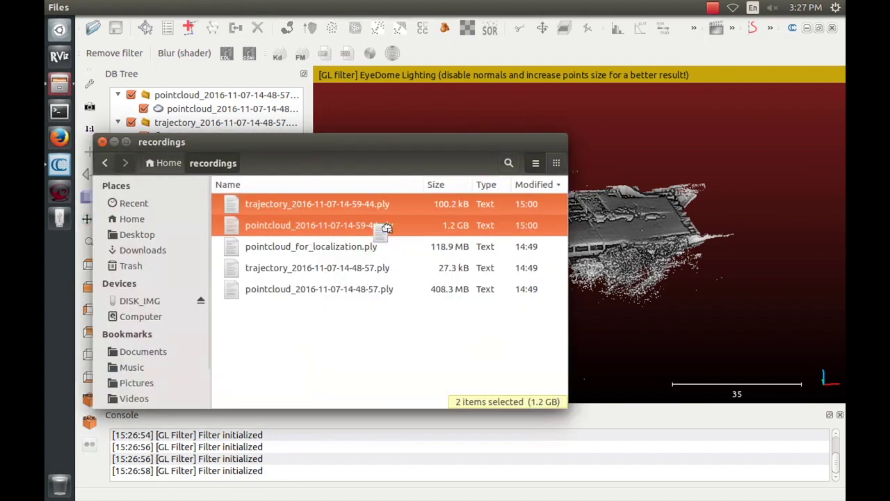
left_click_drag(693, 271, 689, 275)
left_click(421, 447)
left_click(420, 446)
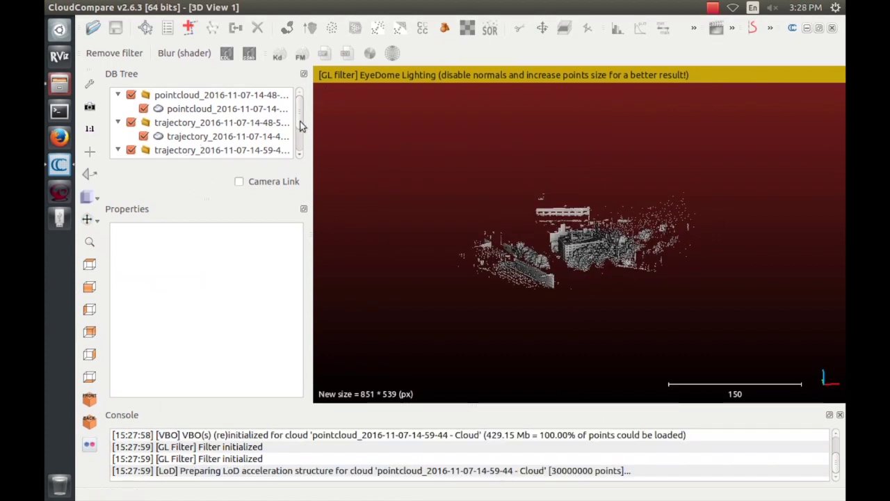
Step: Colour the new trajectory by its scalar field and set its point size to 3
scroll(299, 121, "down", 1)
left_click(165, 135)
left_click(201, 122)
left_click(119, 8)
mouse_move(139, 91)
left_click(355, 248)
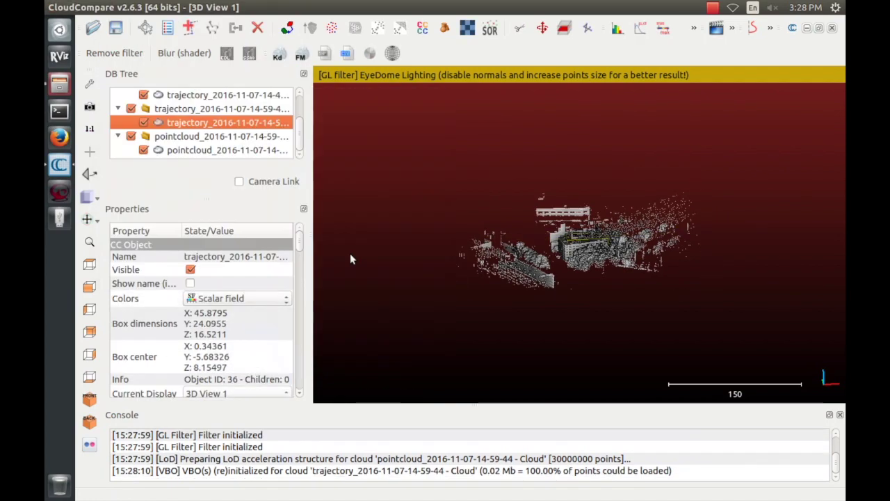
scroll(300, 260, "down", 1)
scroll(300, 261, "down", 2)
left_click(236, 356)
left_click(209, 389)
Step: Tilt the view down onto the building and toggle the second scan's point cloud off and on
scroll(587, 252, "up", 5)
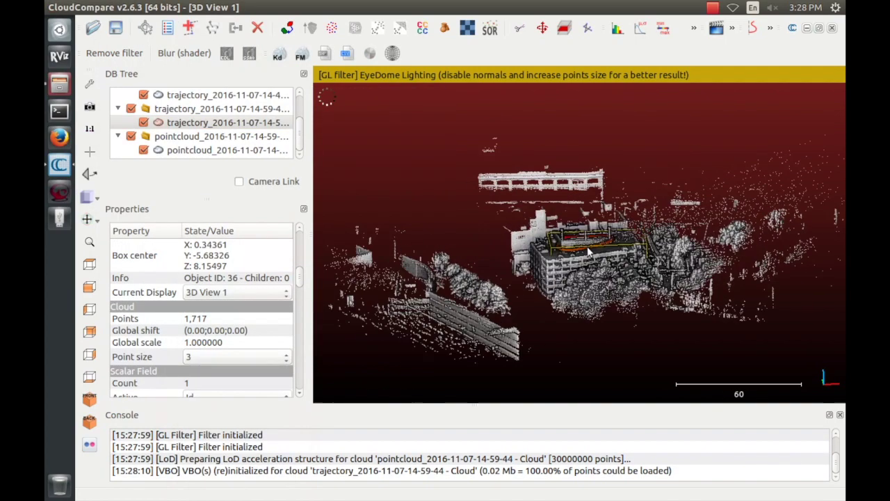
left_click_drag(662, 249, 590, 306)
scroll(657, 360, "up", 3)
left_click(144, 151)
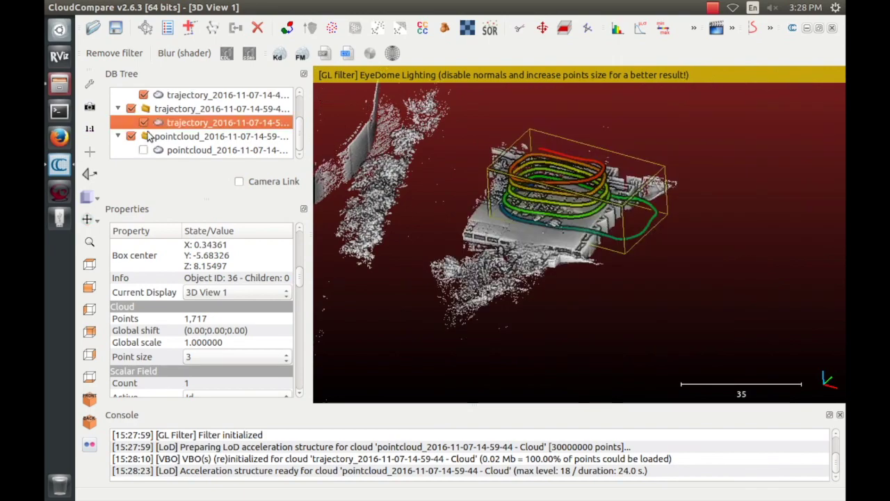
left_click(144, 151)
scroll(143, 151, "up", 1)
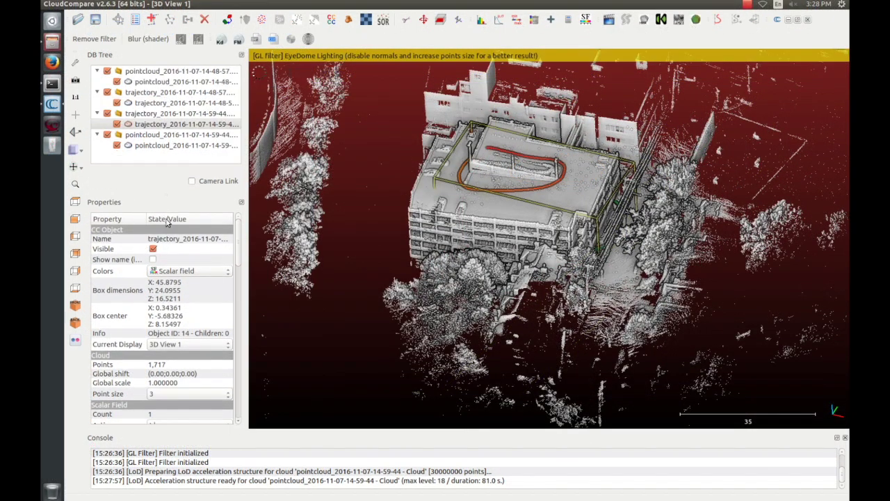
Step: Merge the two scans' point clouds into one cloud
left_click(157, 82)
left_click(166, 145, "ctrl")
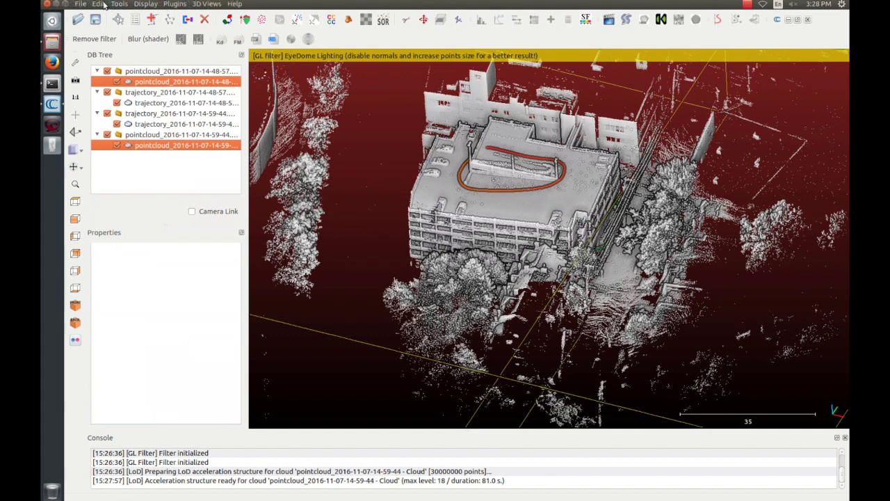
left_click(98, 4)
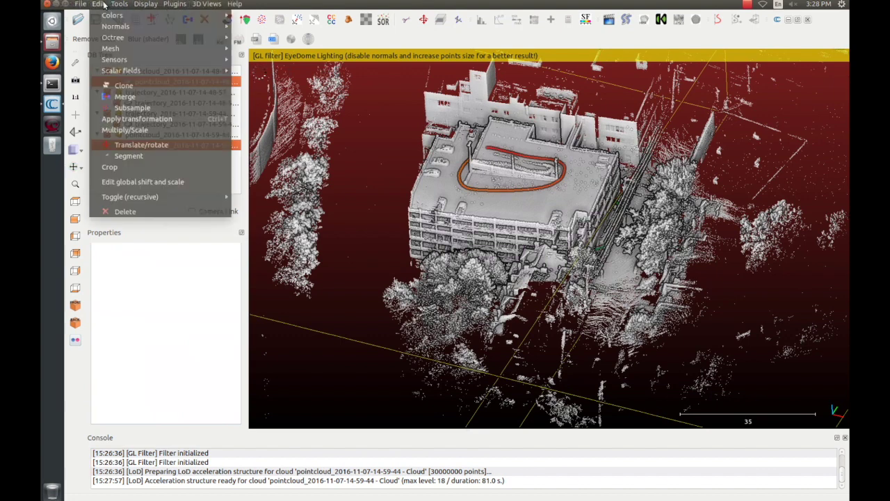
left_click(132, 99)
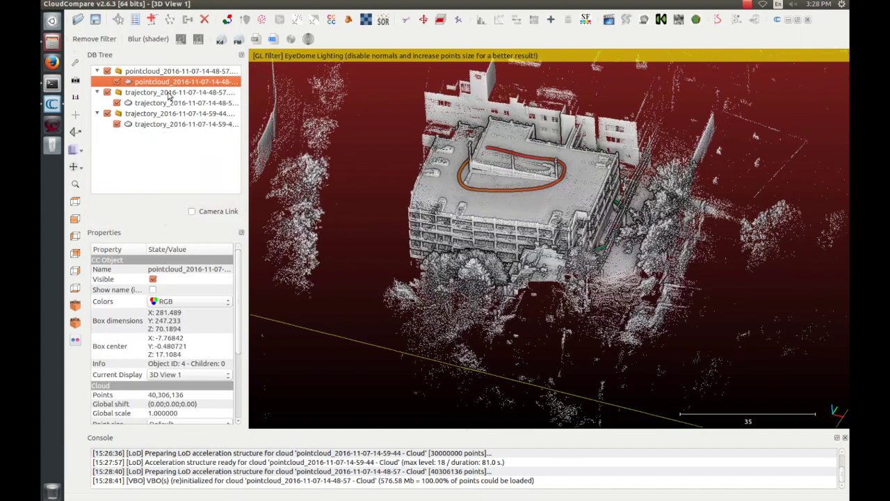
Step: Merge the two trajectories into one
left_click(158, 104)
left_click(160, 125, "ctrl")
left_click(97, 4)
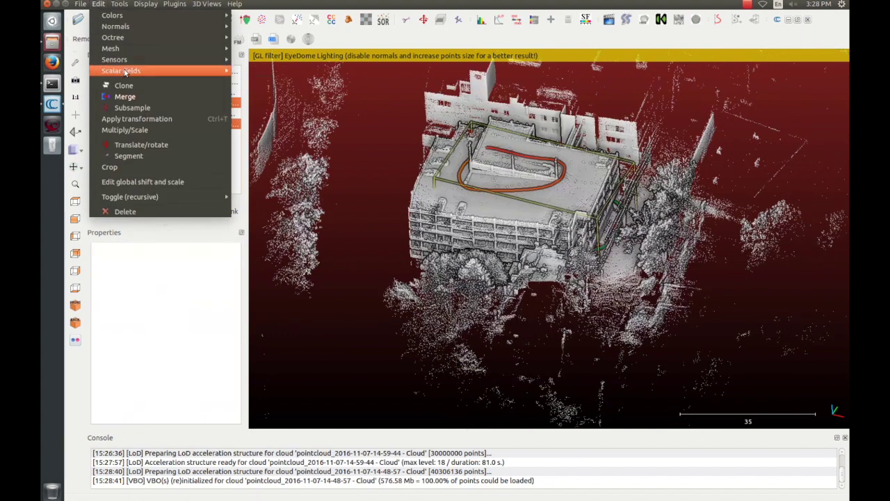
left_click(131, 97)
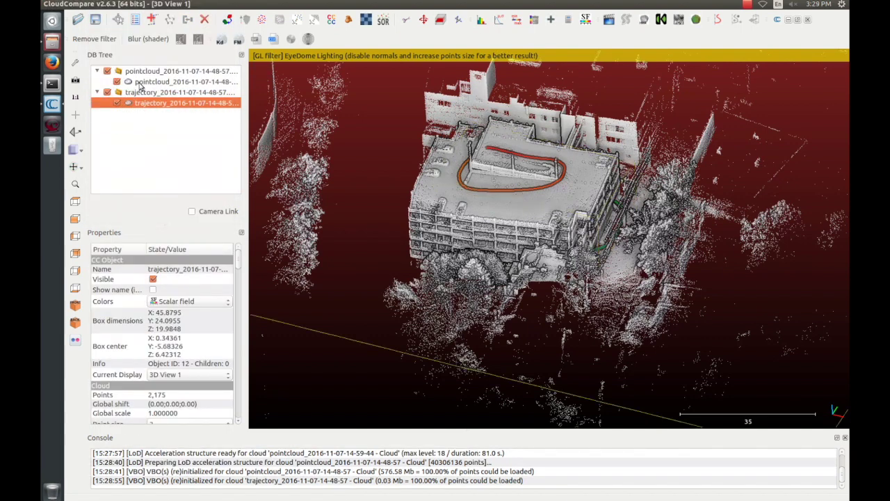
Step: Start saving the merged cloud and bring up the file-format list
left_click(78, 4)
left_click(94, 25)
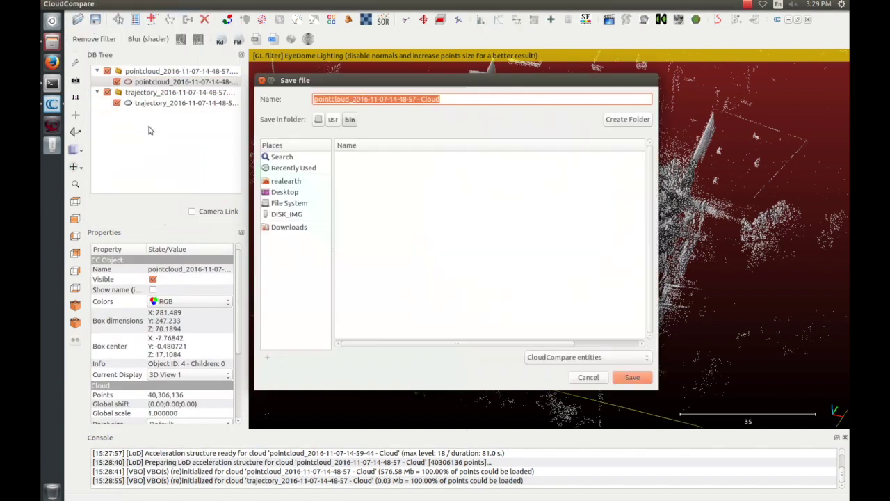
left_click(622, 358)
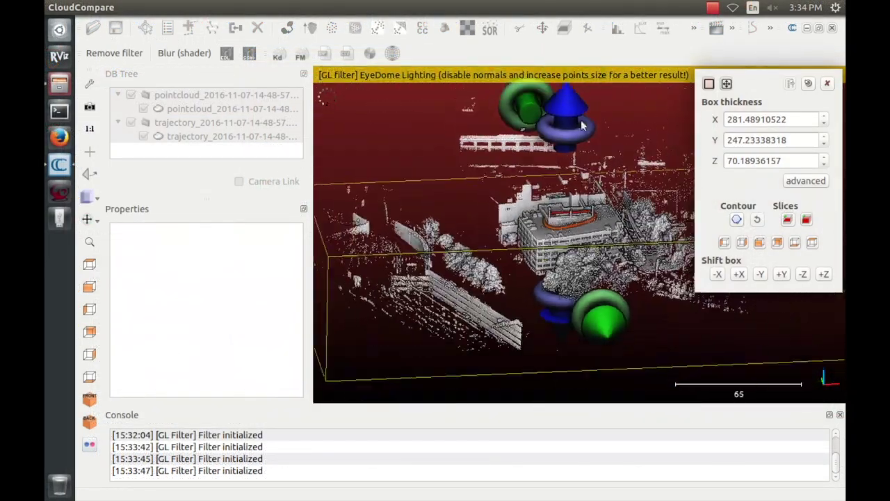
Step: Shrink the clipping box height in stages (31.81, 27.95, 20.29) down to about 17.39
left_click_drag(529, 124, 579, 242)
scroll(580, 242, "up", 5)
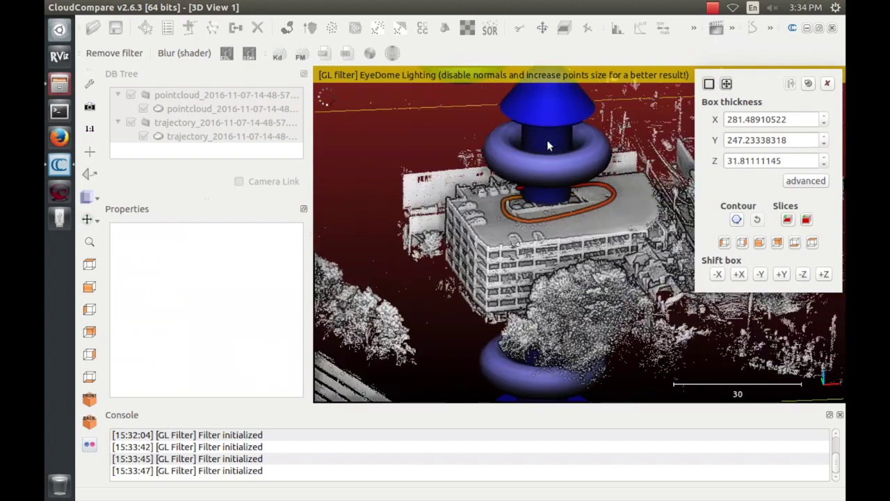
left_click_drag(549, 144, 531, 117)
scroll(545, 118, "up", 3)
scroll(653, 246, "down", 3)
scroll(654, 246, "up", 2)
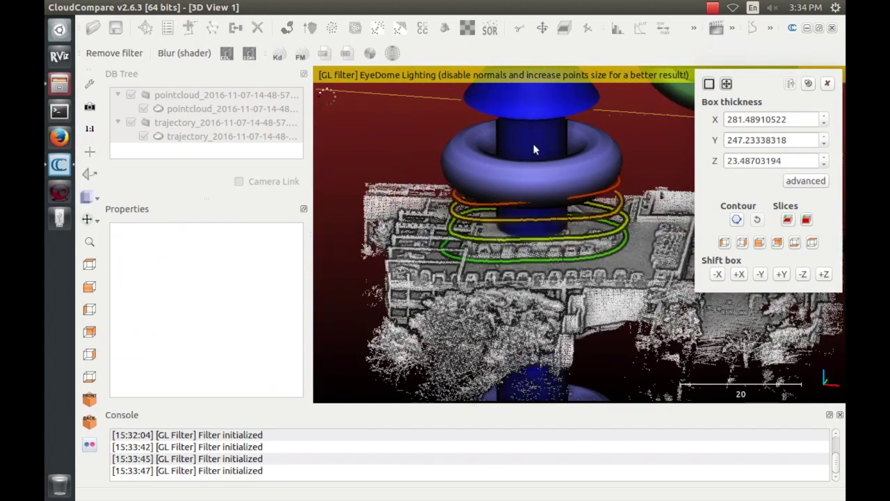
left_click_drag(533, 148, 609, 221)
left_click_drag(308, 269, 195, 268)
left_click_drag(415, 171, 681, 201)
Step: Close the cross-section and hide the building cloud to orbit around the trajectory alone
left_click(827, 83)
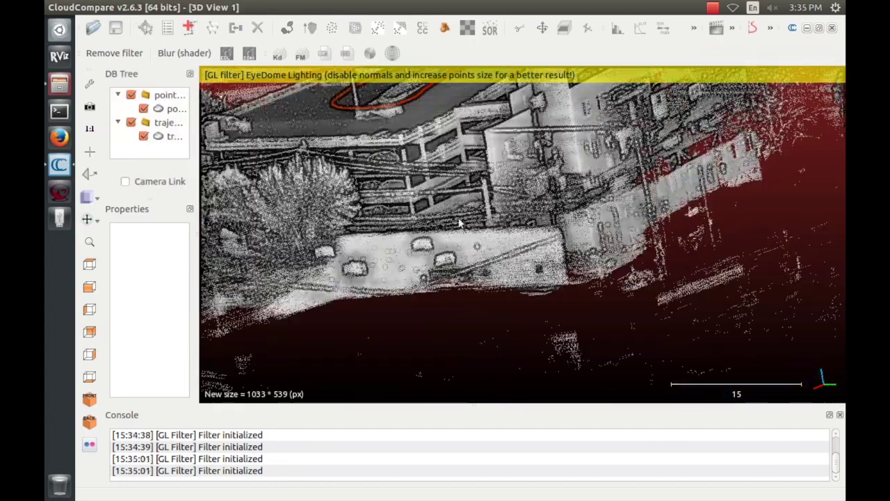
left_click(143, 108)
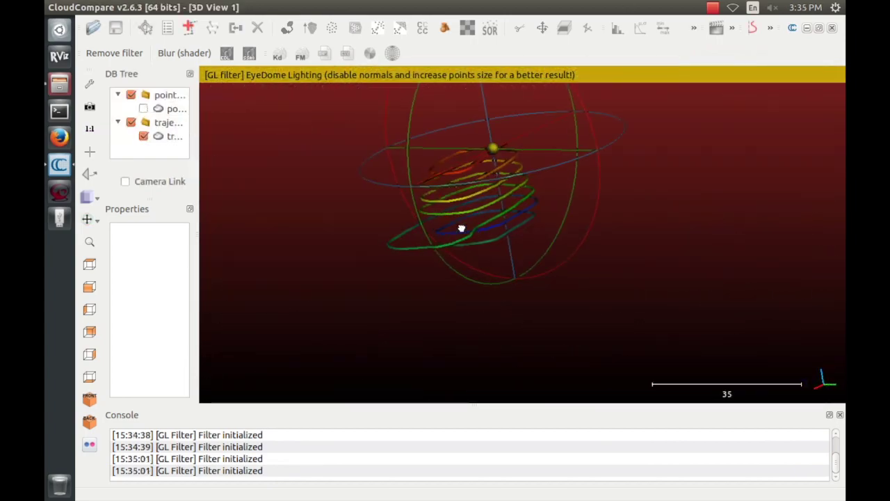
left_click_drag(460, 228, 615, 224)
left_click_drag(404, 208, 489, 238)
Step: Zoom and turn the spiral trajectory side-on, then show the full building cloud again
scroll(542, 215, "up", 4)
scroll(542, 215, "up", 4)
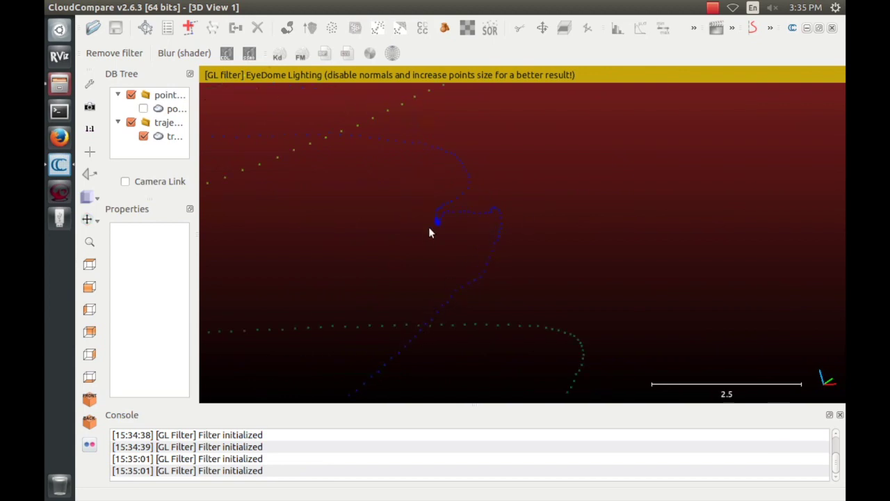
scroll(440, 233, "down", 5)
left_click_drag(469, 251, 556, 181)
left_click(143, 109)
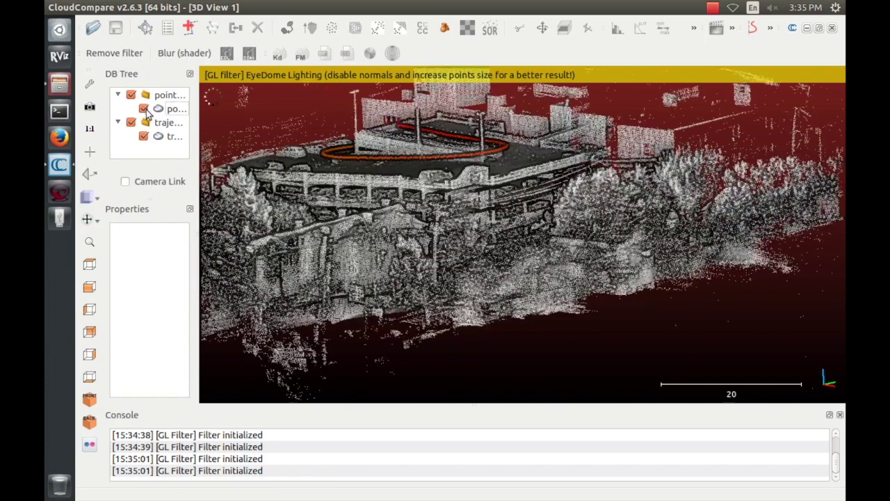
scroll(504, 255, "down", 6)
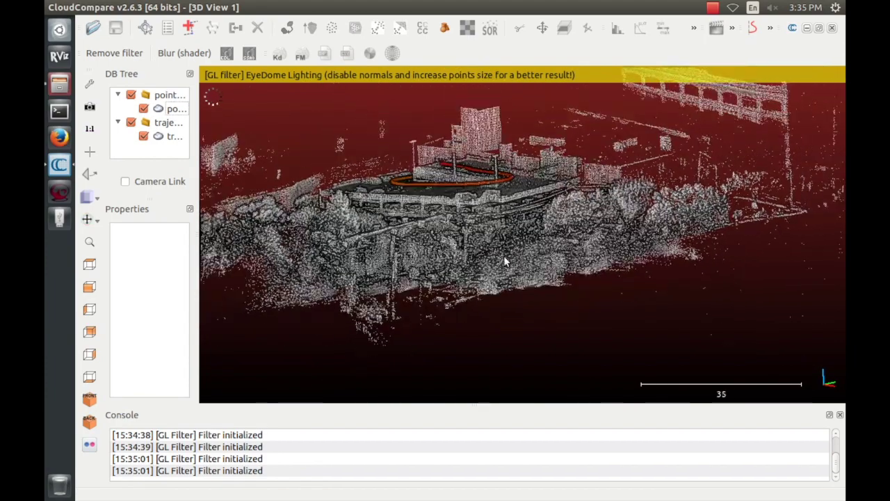